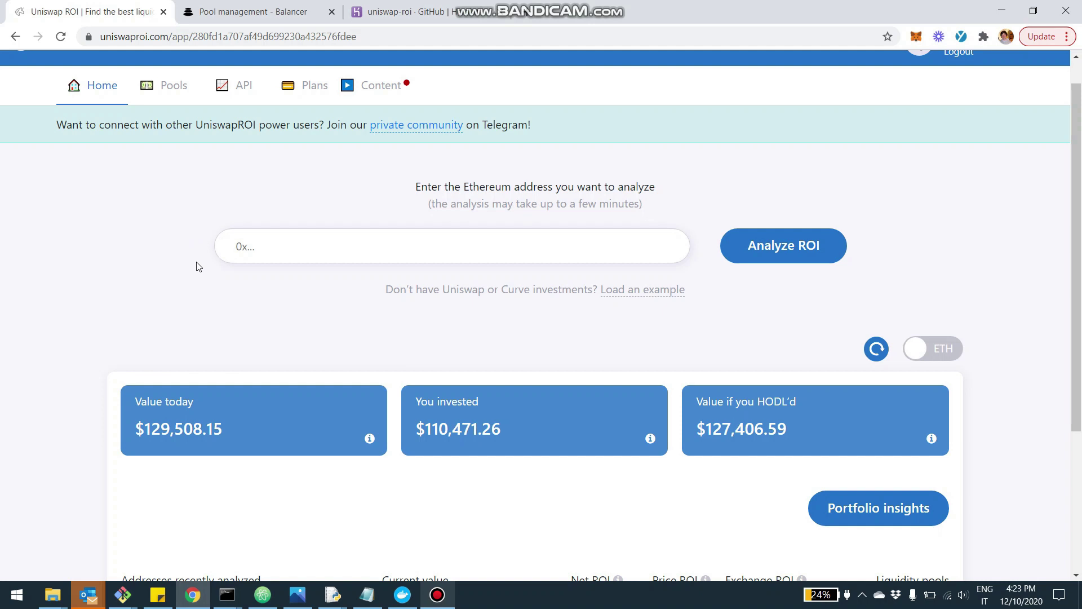
# - Switch to the Balancer pool management page, with the 50% WBTC / 50% WETH pool at the top
pyautogui.scroll(1, 198, 169)
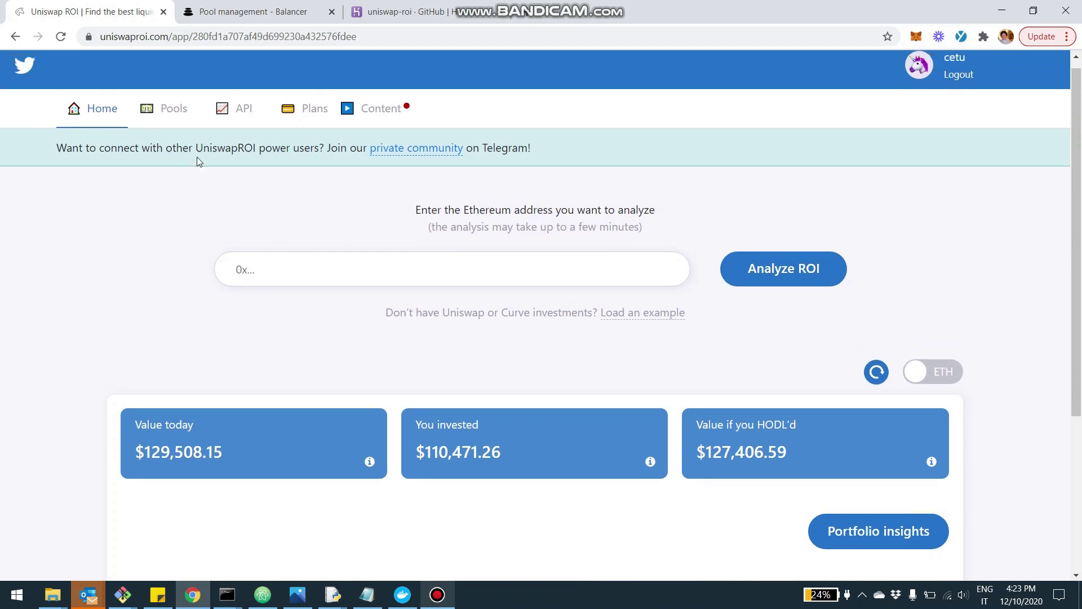
pyautogui.click(215, 10)
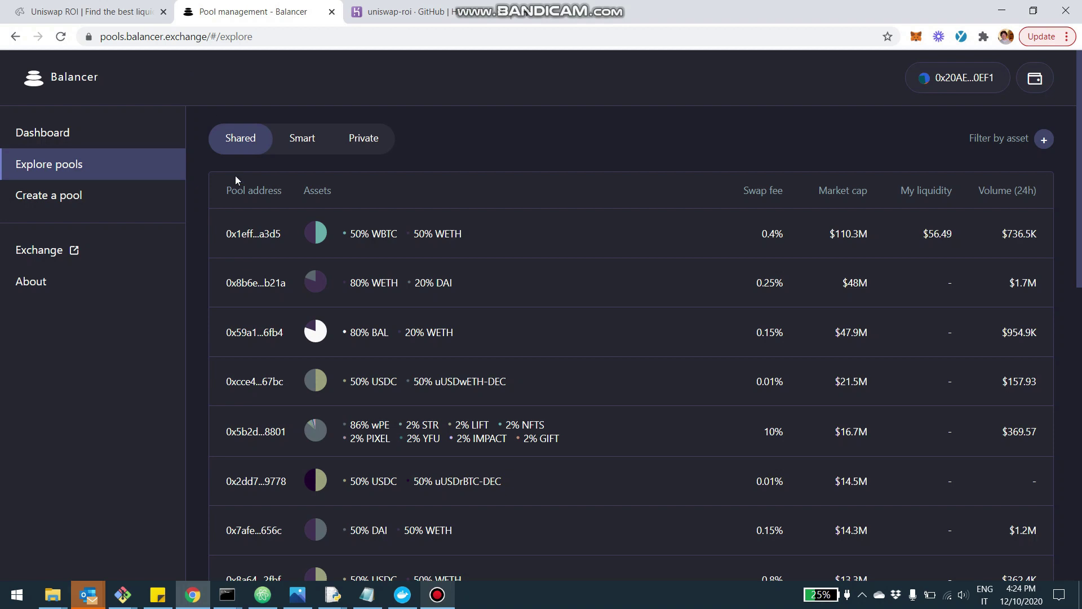
# - Browse the Explore pools table and open the 0xcce4…67bc USDC / uUSDwETH-DEC pool
pyautogui.scroll(-1, 574, 338)
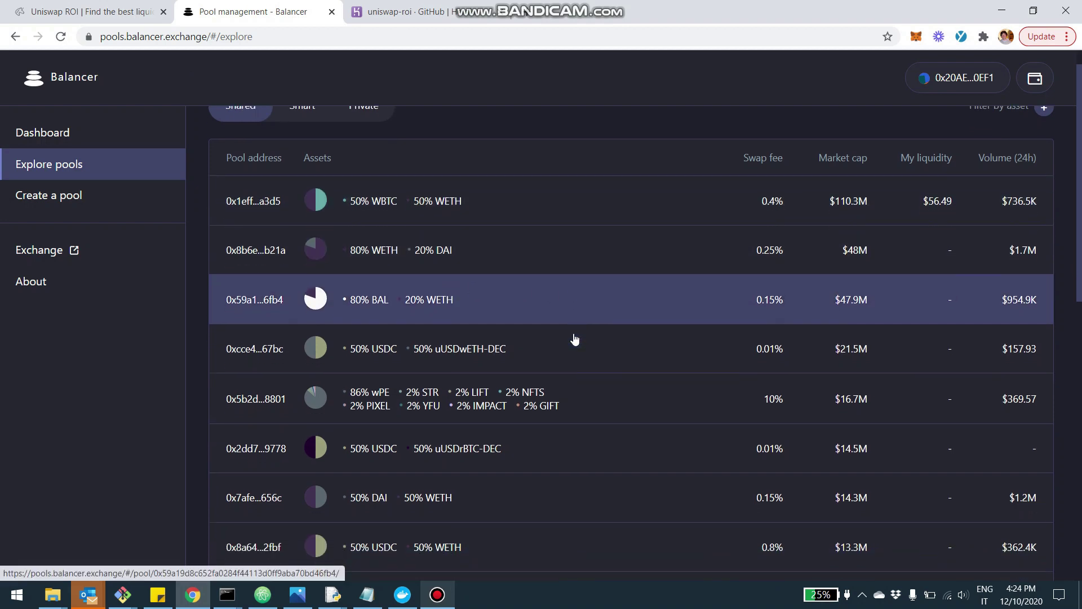
pyautogui.scroll(-1, 575, 338)
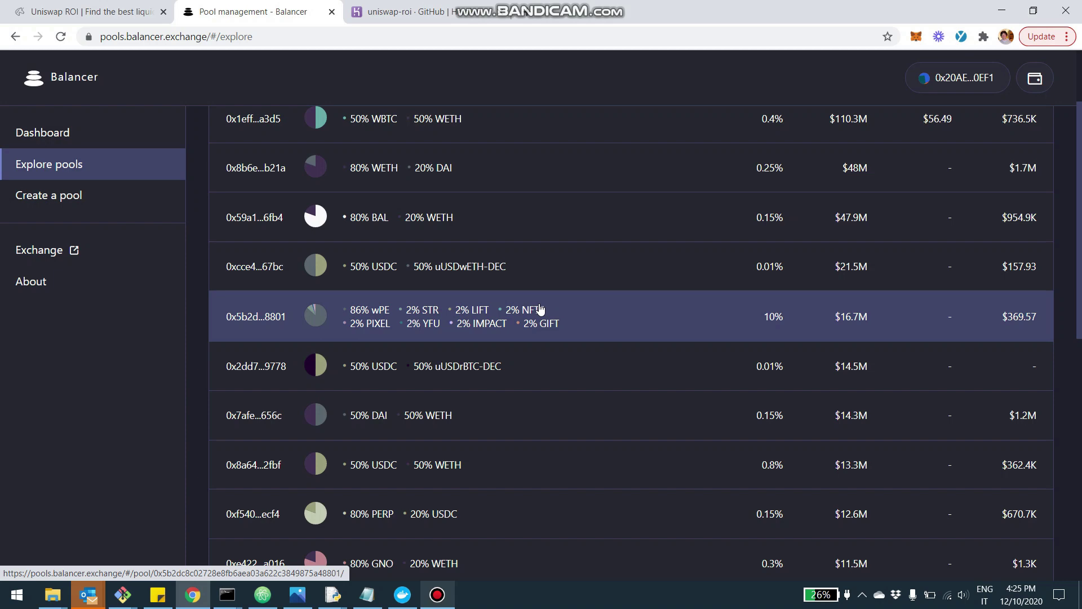
pyautogui.scroll(-4, 626, 391)
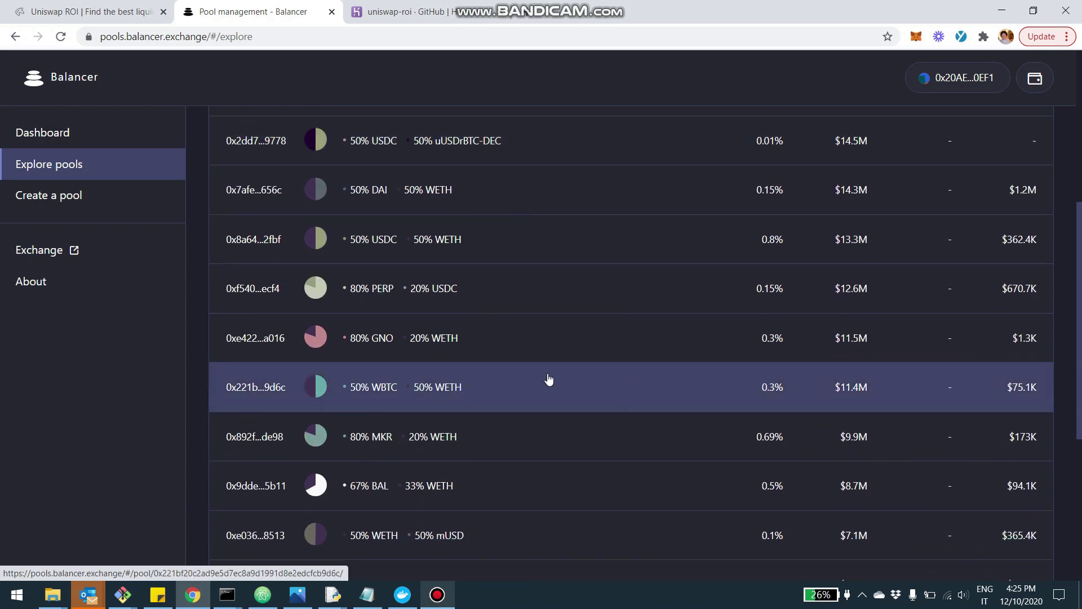
pyautogui.scroll(4, 551, 277)
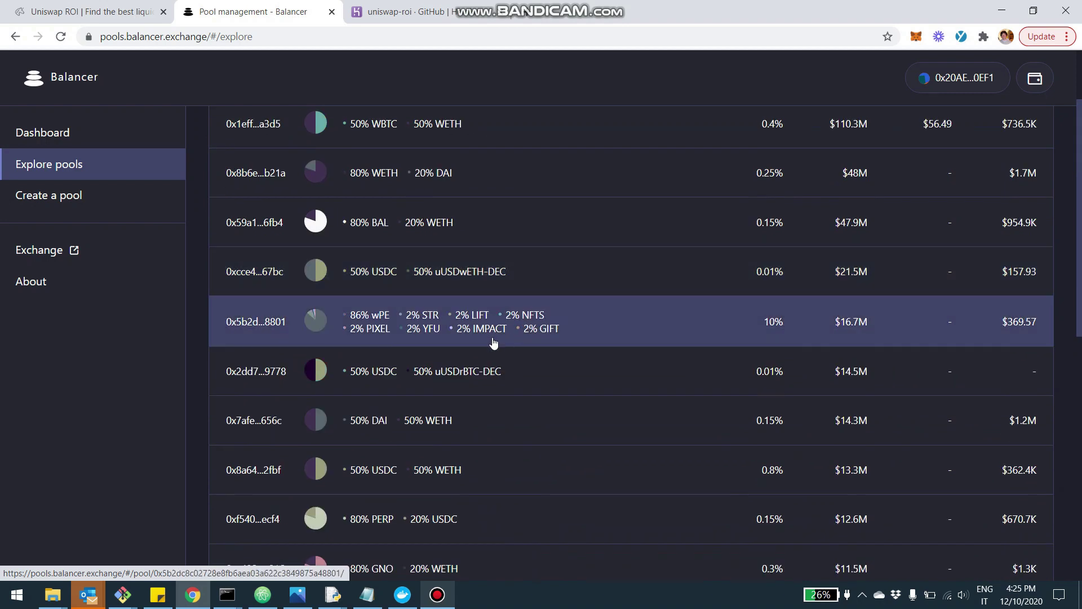
pyautogui.click(411, 273)
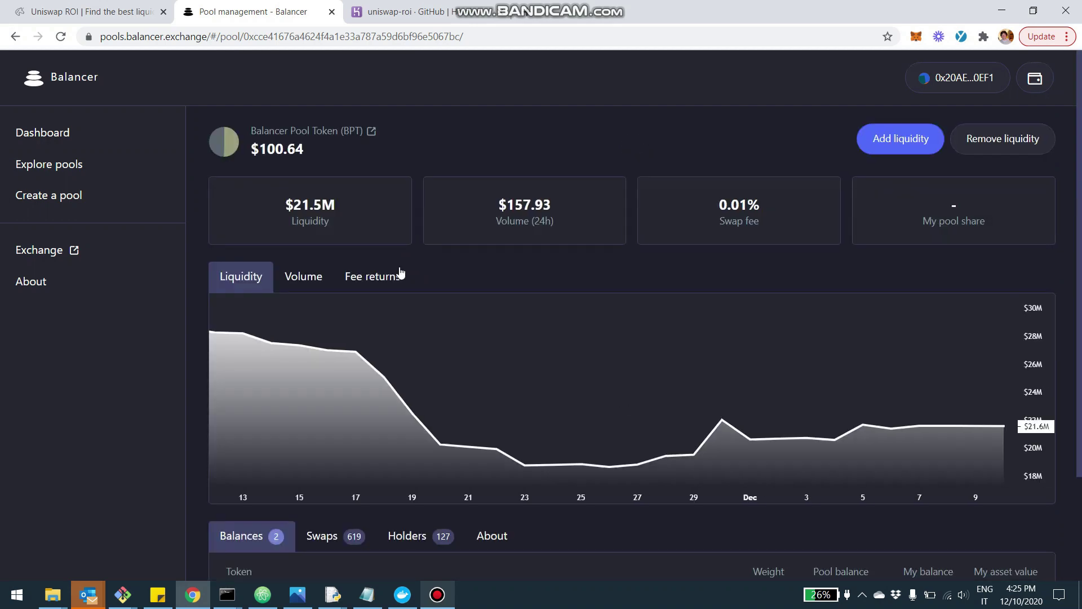
# - Check the pool's Liquidity chart and Balances table, then return to the UniswapROI home page
pyautogui.scroll(-3, 399, 272)
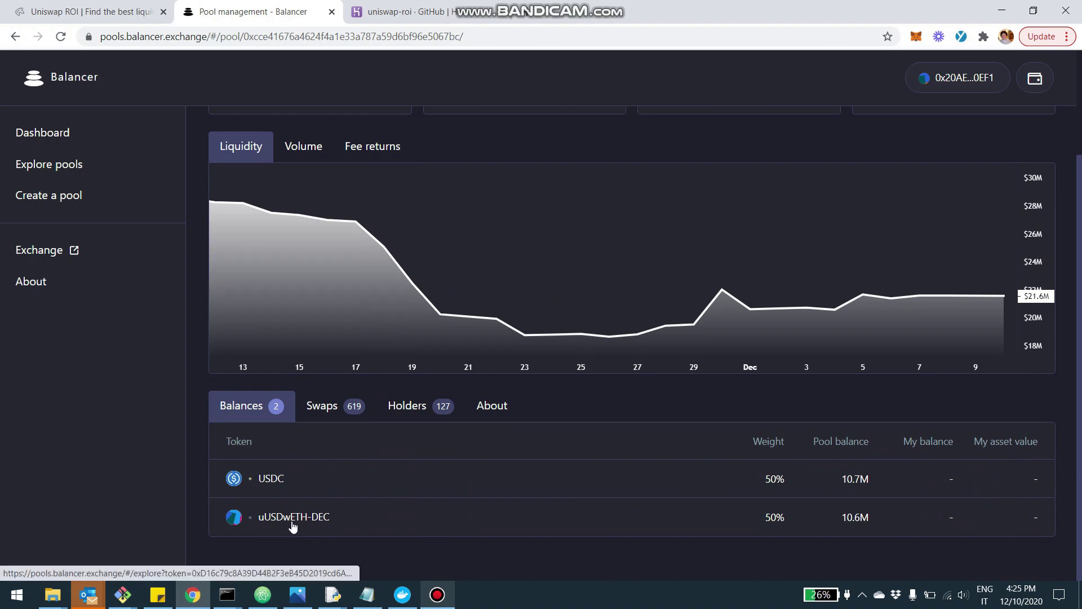
pyautogui.scroll(1, 307, 528)
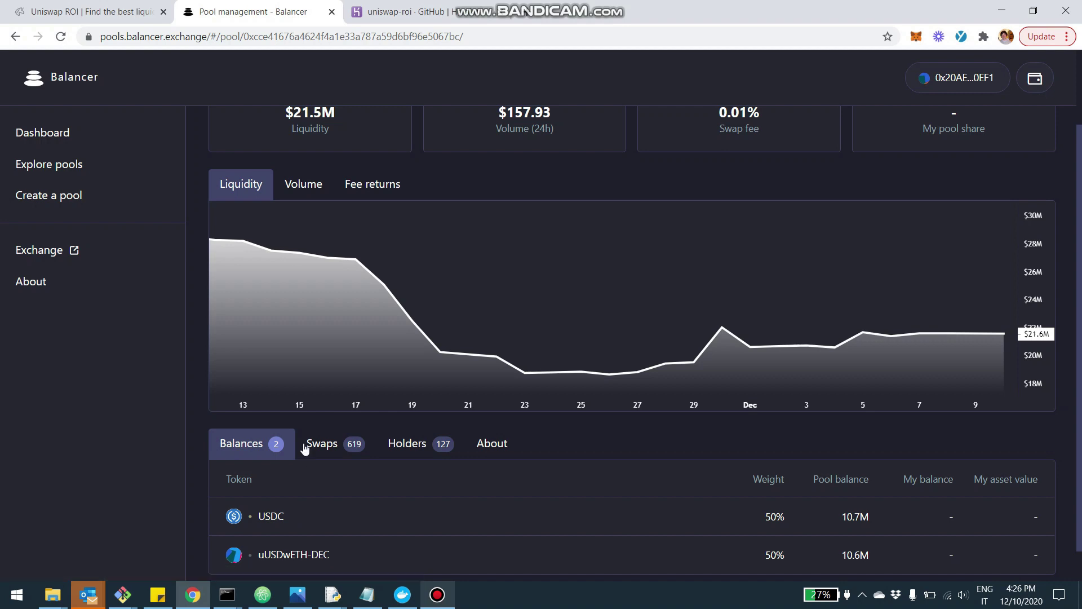
pyautogui.click(90, 11)
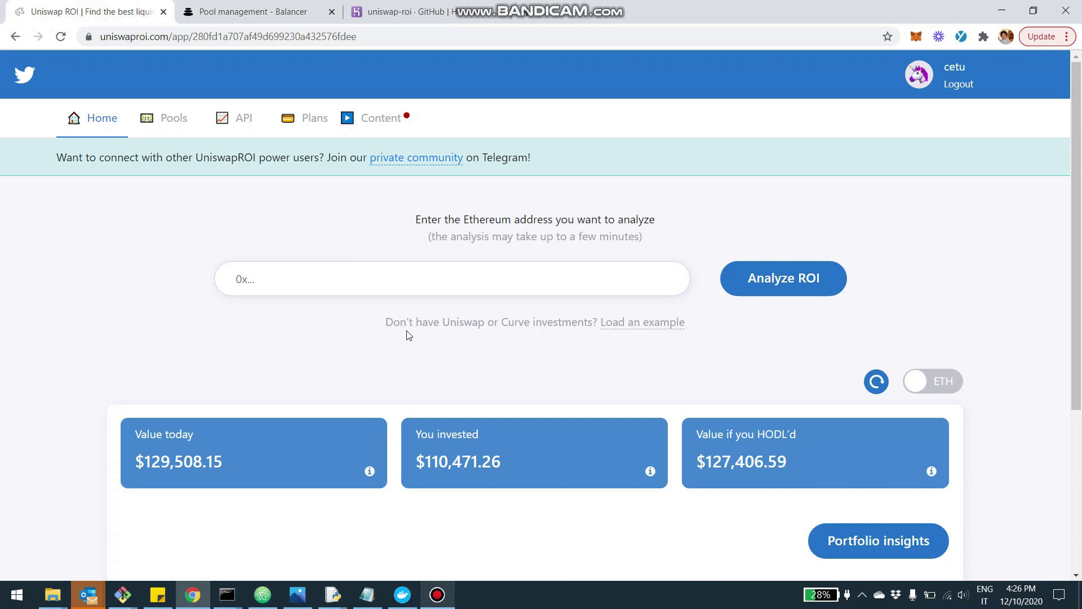
# - Scroll to the 'Addresses recently analyzed' table, then back up to the $129,508.15 portfolio totals
pyautogui.scroll(-4, 408, 335)
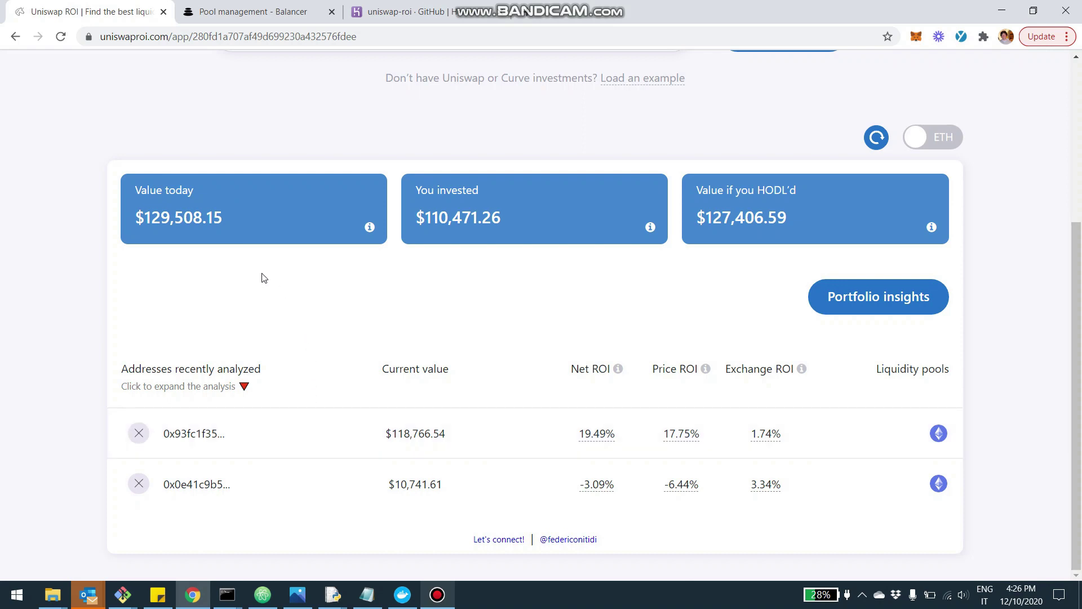
pyautogui.scroll(5, 335, 295)
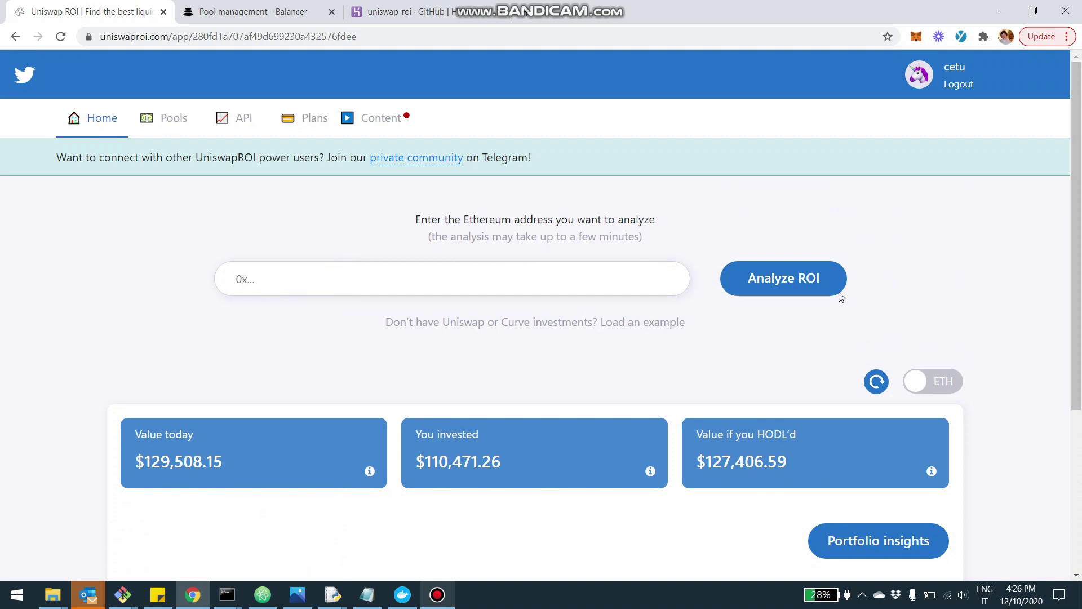
pyautogui.scroll(-4, 724, 334)
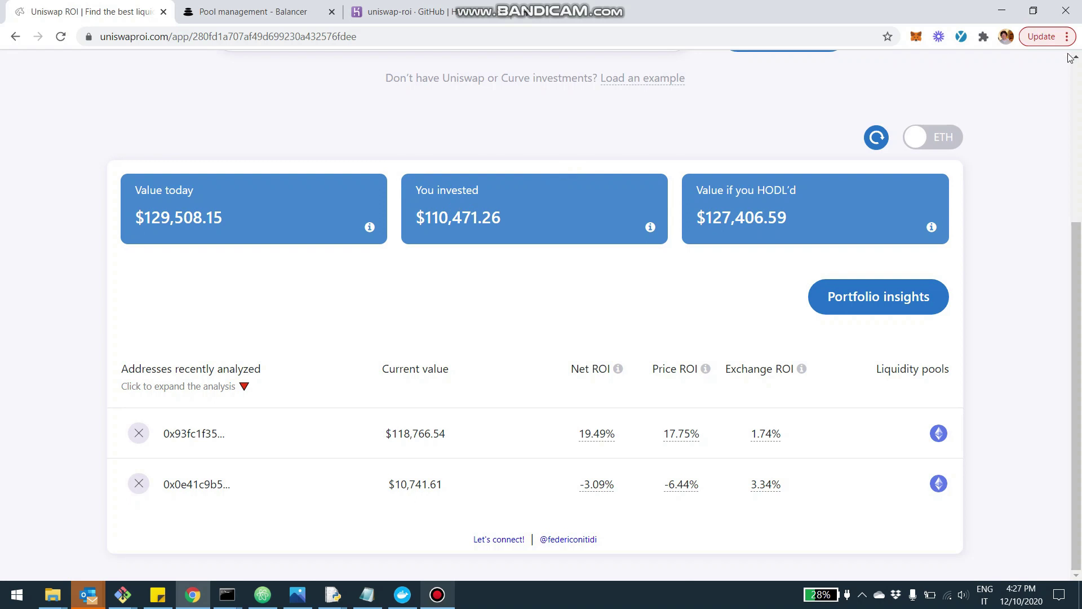
pyautogui.click(947, 142)
pyautogui.click(947, 142)
# - Open the first address's analysis and hide BAL farming and BAL projected from the fees chart
pyautogui.click(406, 440)
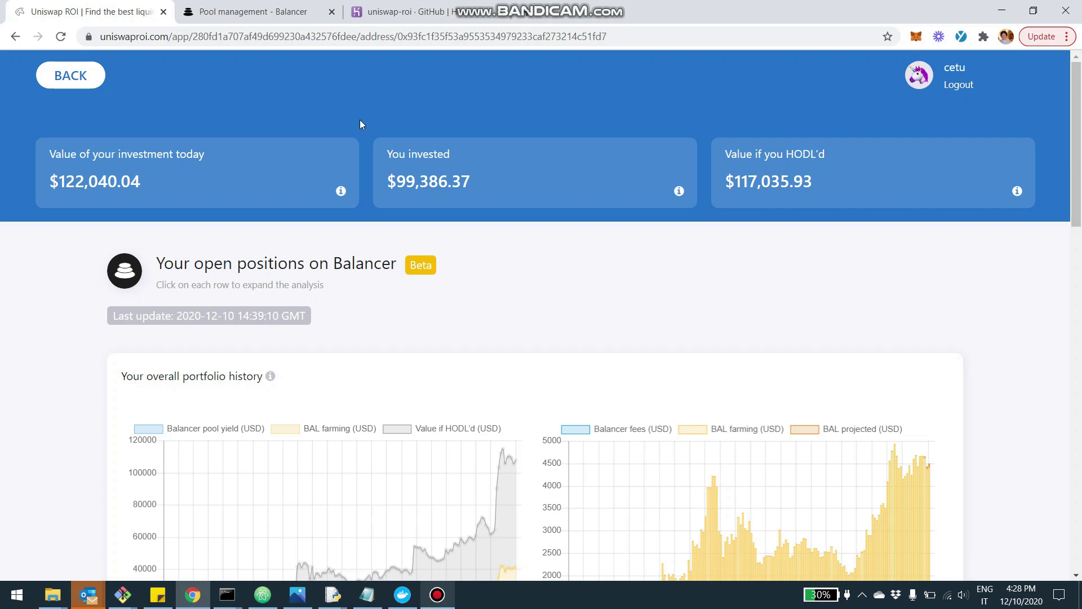
pyautogui.scroll(-5, 277, 184)
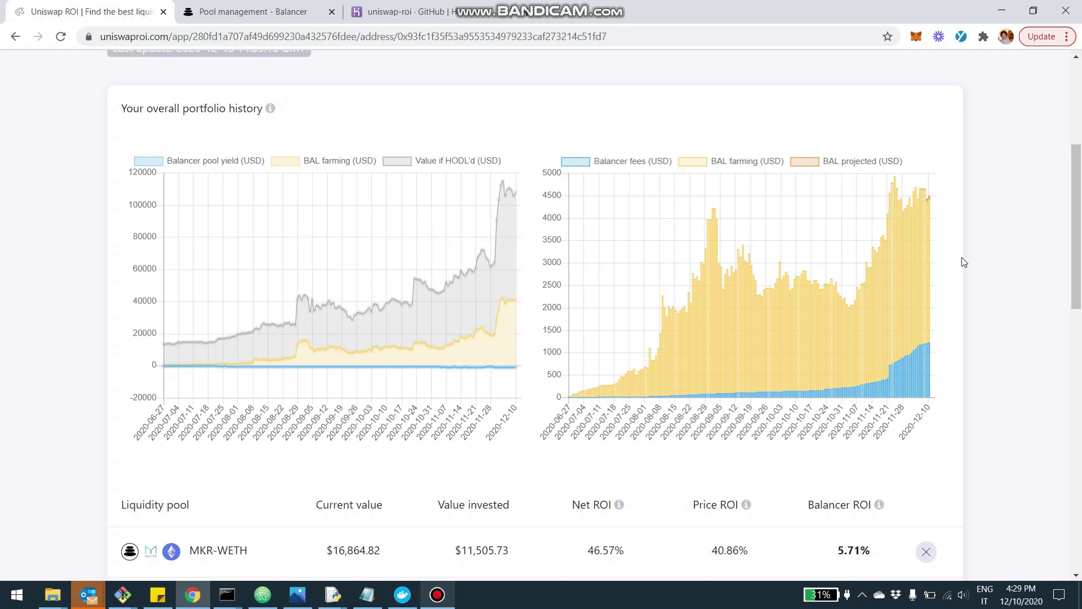
pyautogui.click(693, 163)
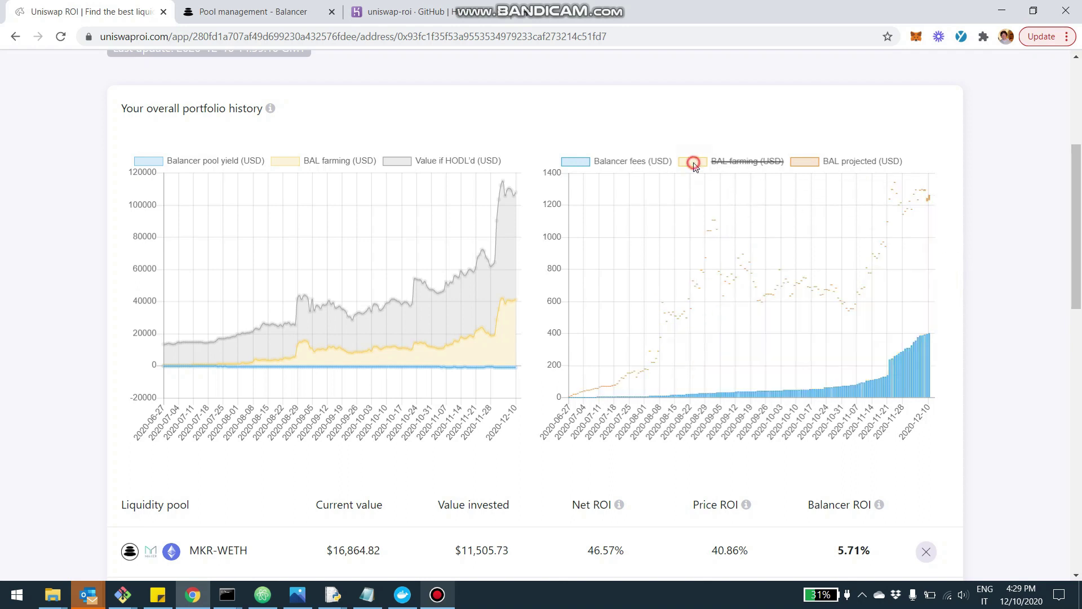
pyautogui.click(806, 164)
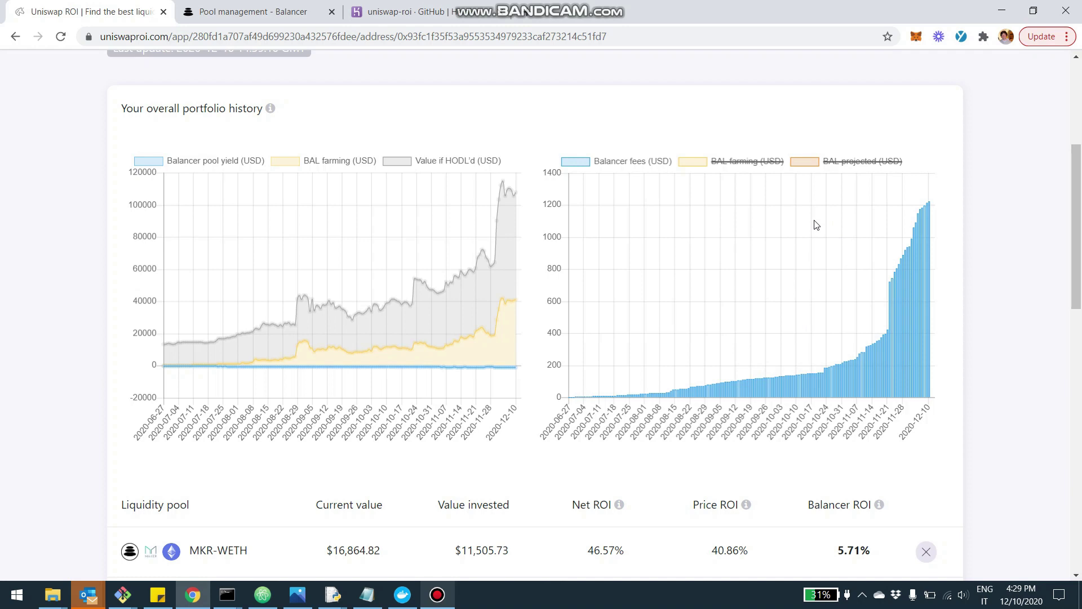
# - Re-enable the BAL farming (USD) and BAL projected (USD) series in the fees chart
pyautogui.click(727, 161)
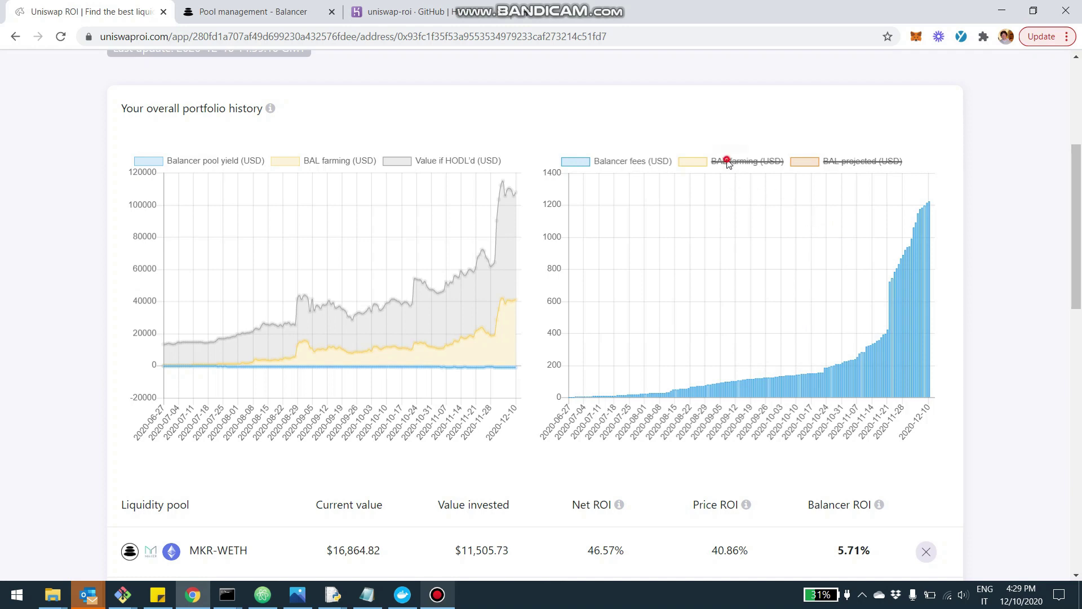
pyautogui.click(806, 162)
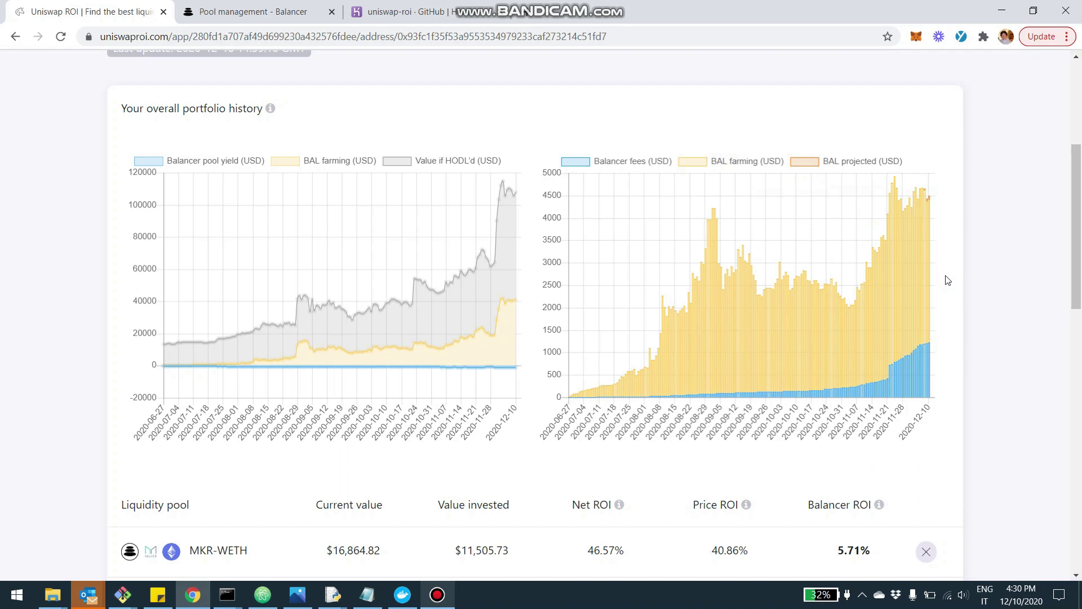
pyautogui.moveTo(920, 249)
pyautogui.moveTo(930, 222)
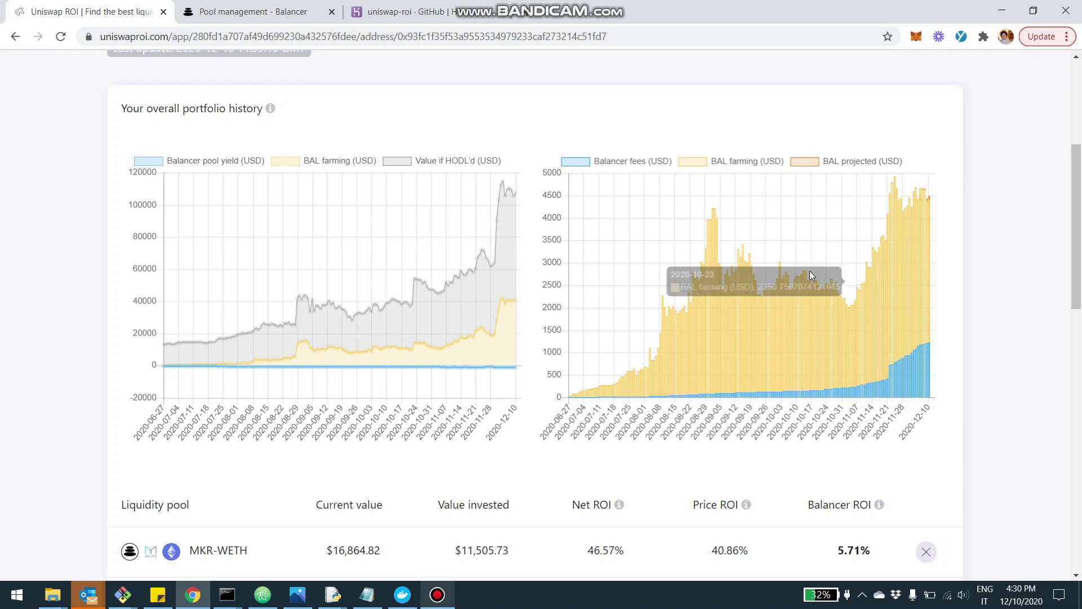
pyautogui.scroll(-5, 929, 284)
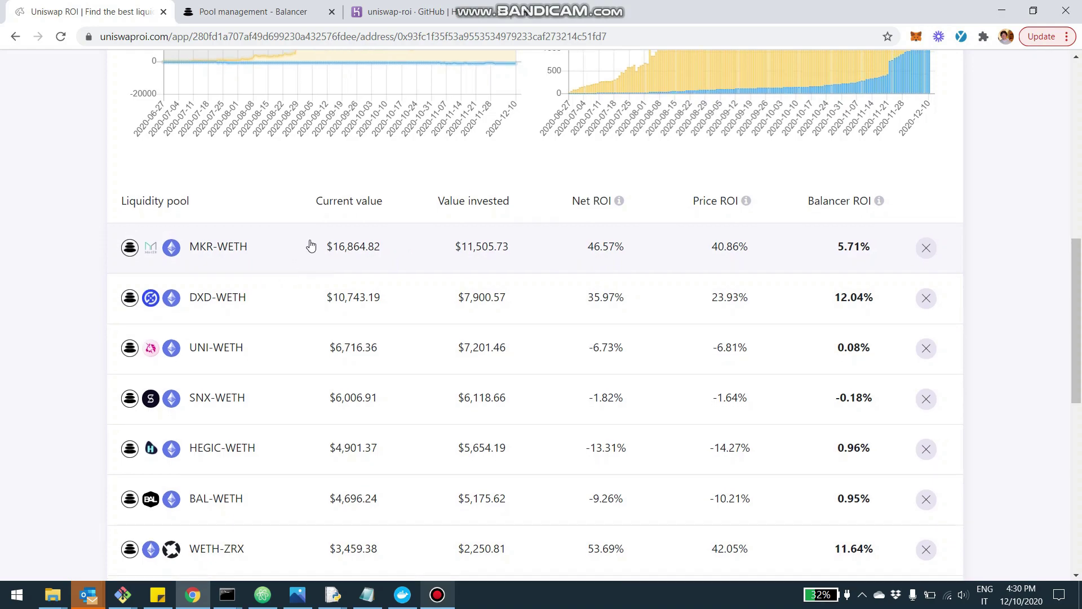
pyautogui.scroll(-9, 309, 248)
pyautogui.scroll(12, 394, 349)
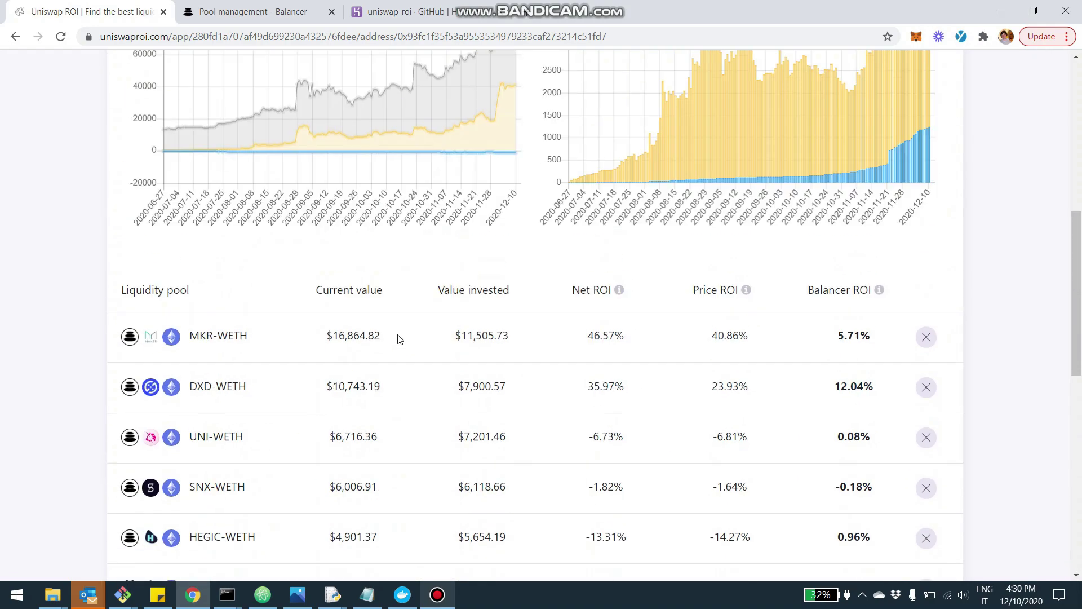
pyautogui.scroll(-4, 401, 337)
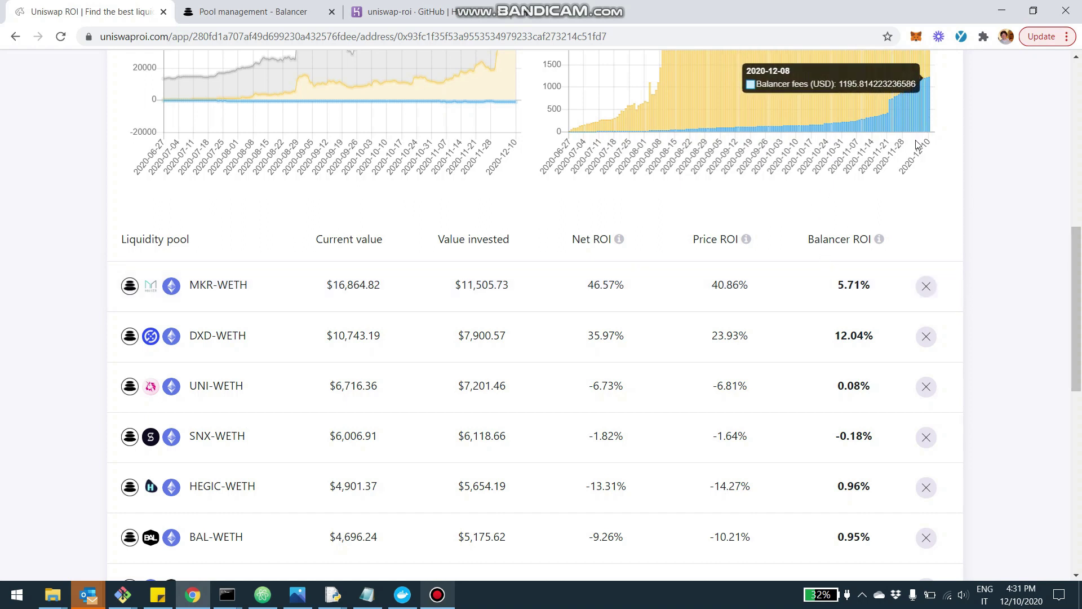
pyautogui.click(539, 394)
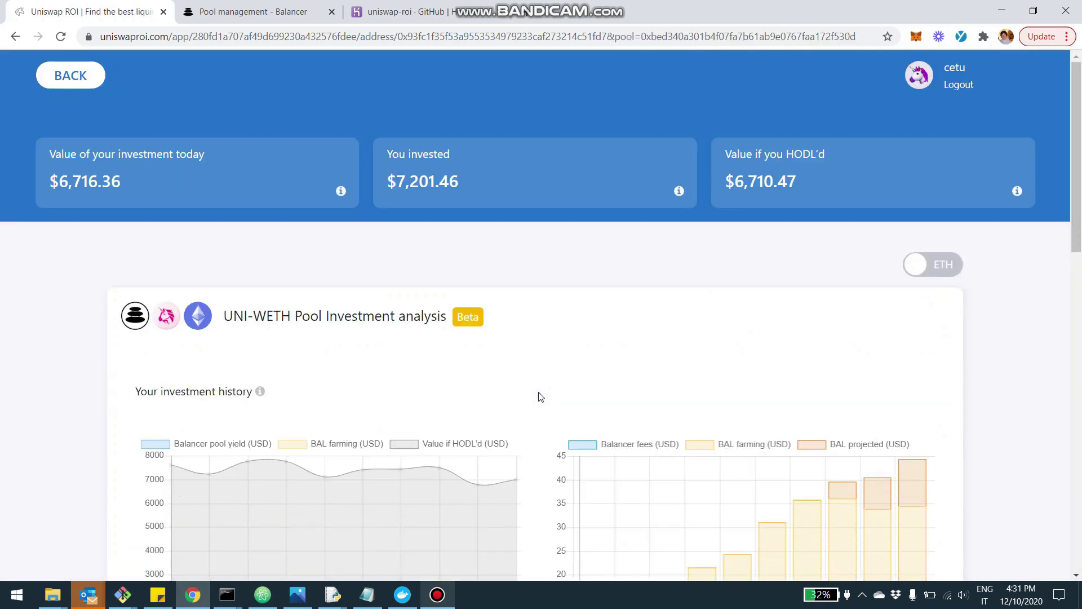
# - Scroll through the page to locate the UNI-WETH pool and its investment details
pyautogui.scroll(-5, 528, 375)
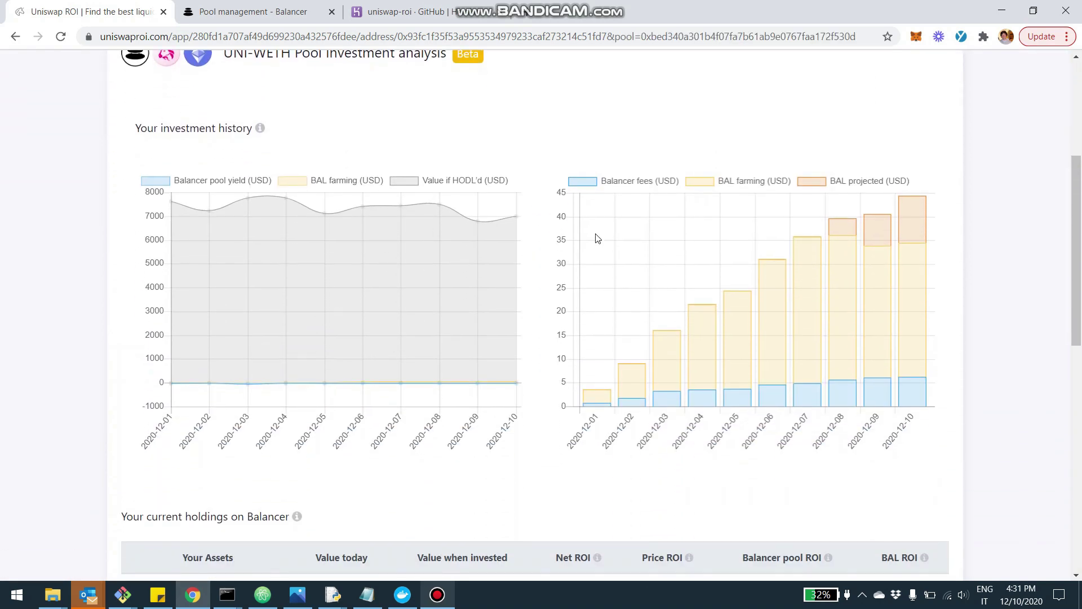
pyautogui.scroll(-8, 563, 244)
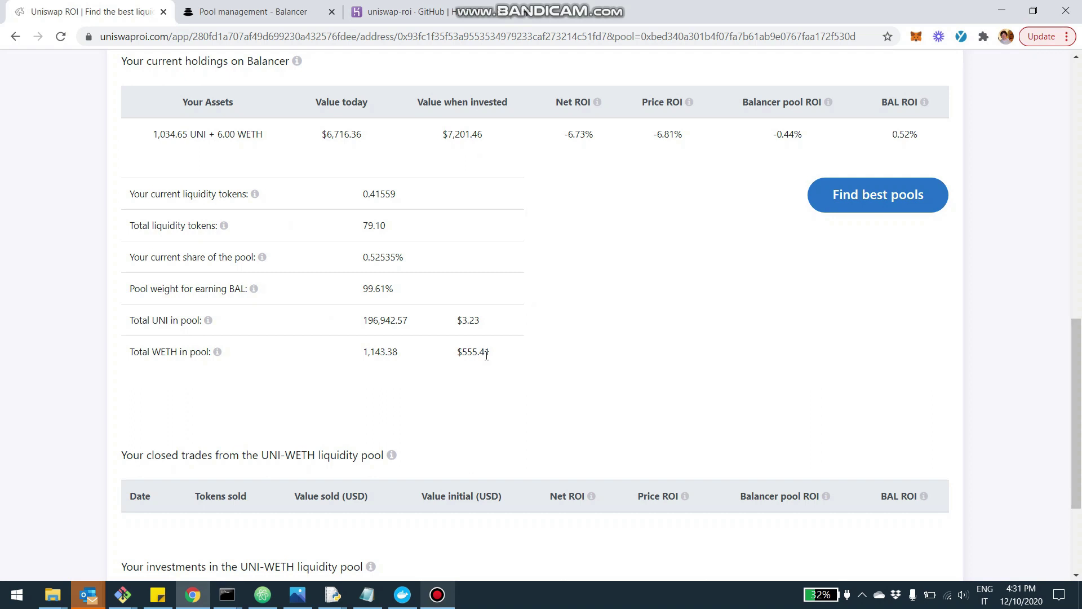
pyautogui.scroll(2, 447, 265)
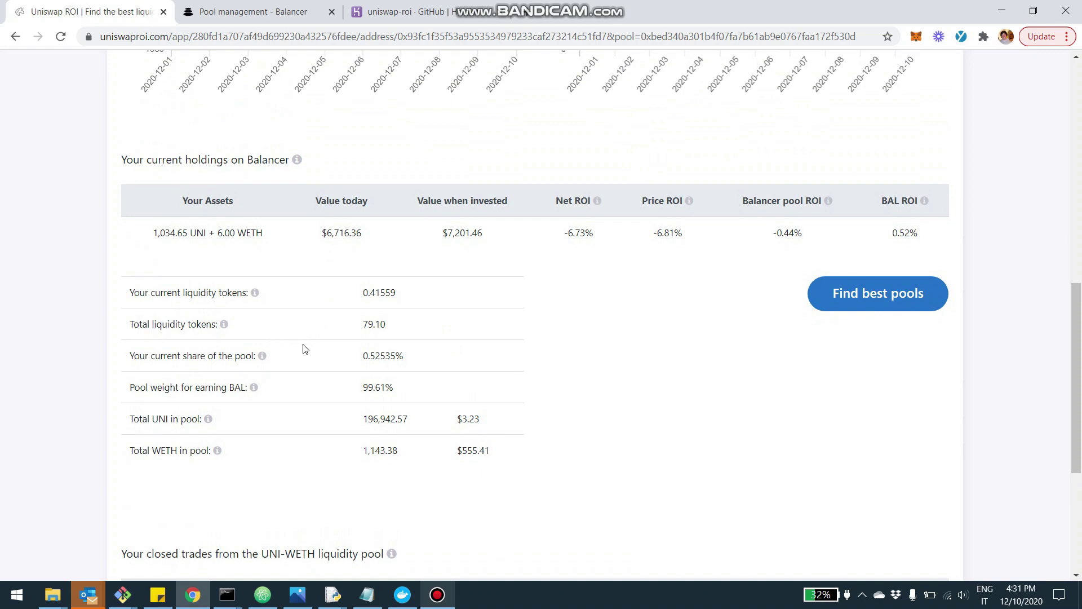
pyautogui.scroll(-5, 323, 416)
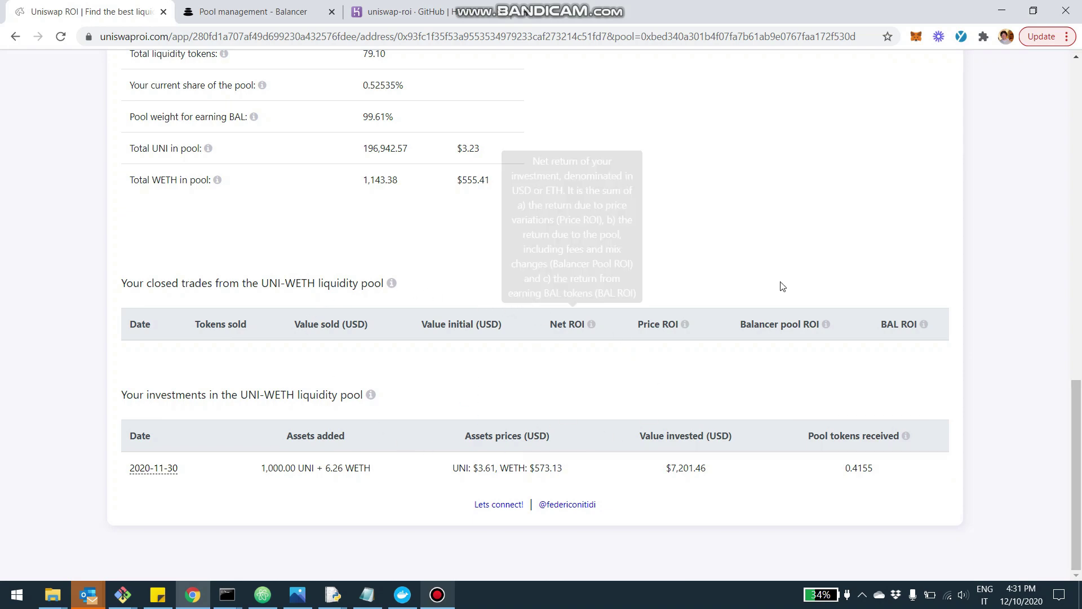
pyautogui.scroll(1, 795, 281)
pyautogui.scroll(14, 795, 280)
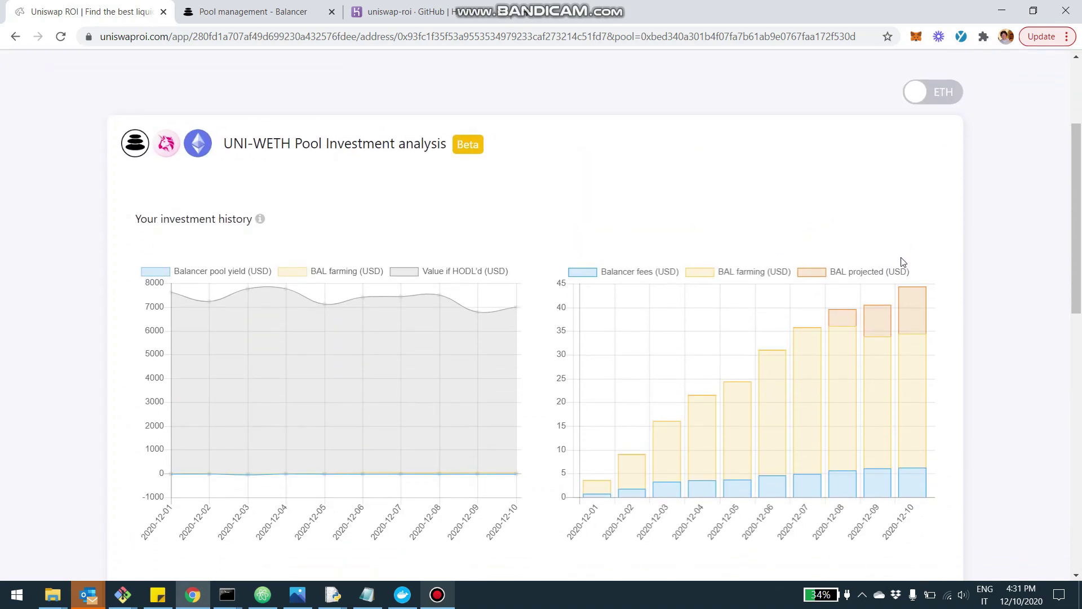
pyautogui.scroll(-1, 904, 259)
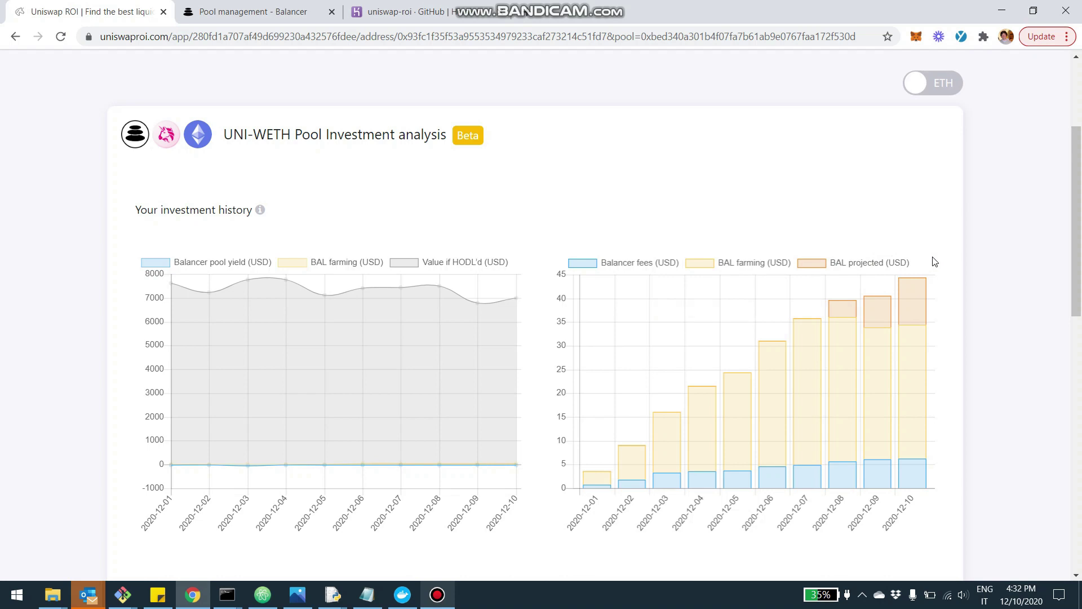
pyautogui.moveTo(795, 332)
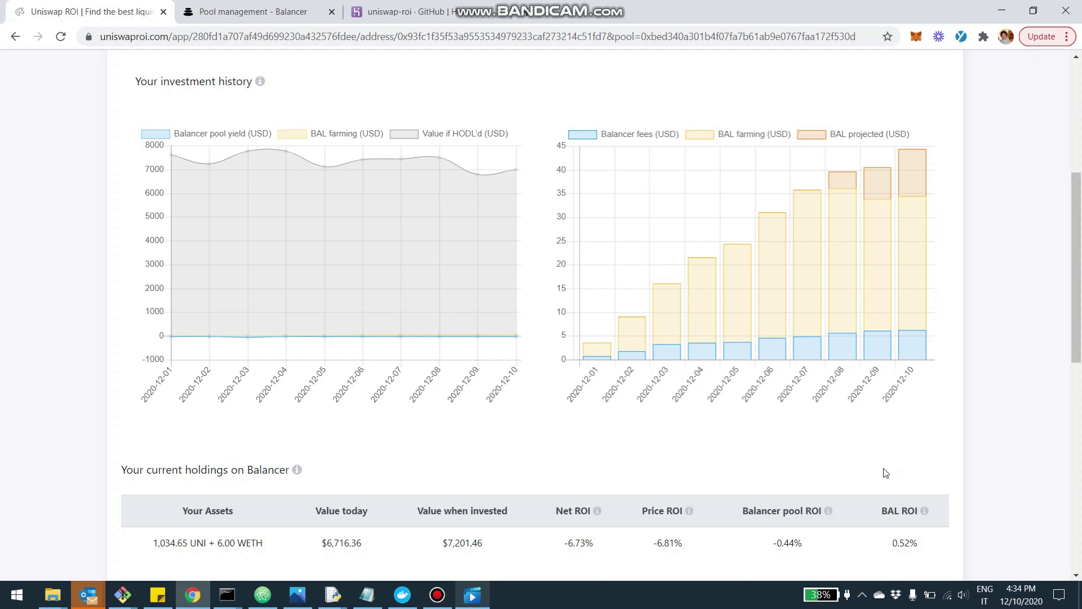
pyautogui.scroll(5, 848, 456)
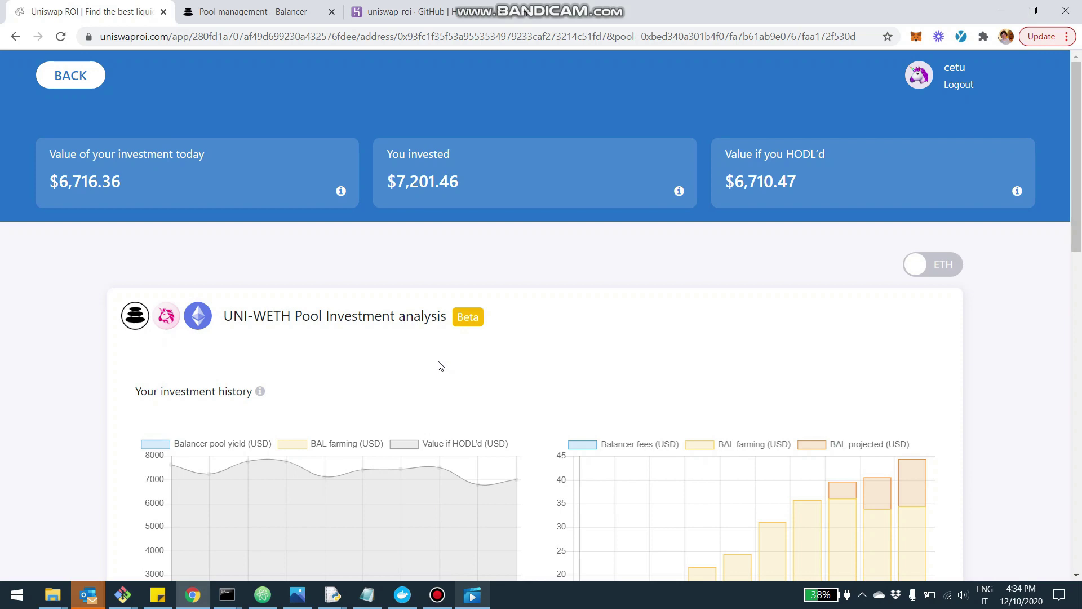
pyautogui.scroll(-15, 439, 368)
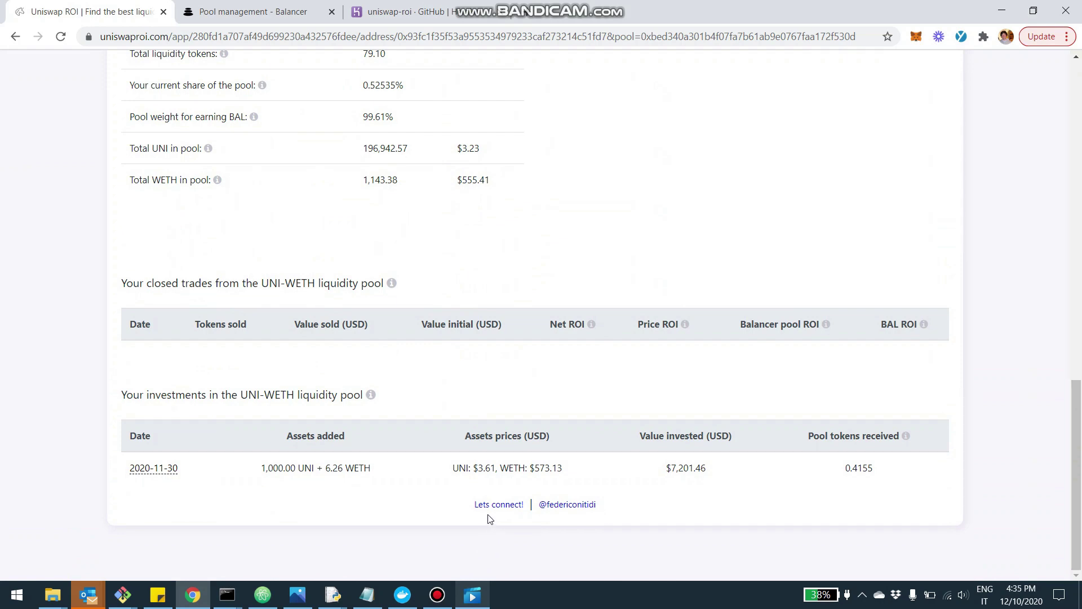
pyautogui.scroll(15, 661, 428)
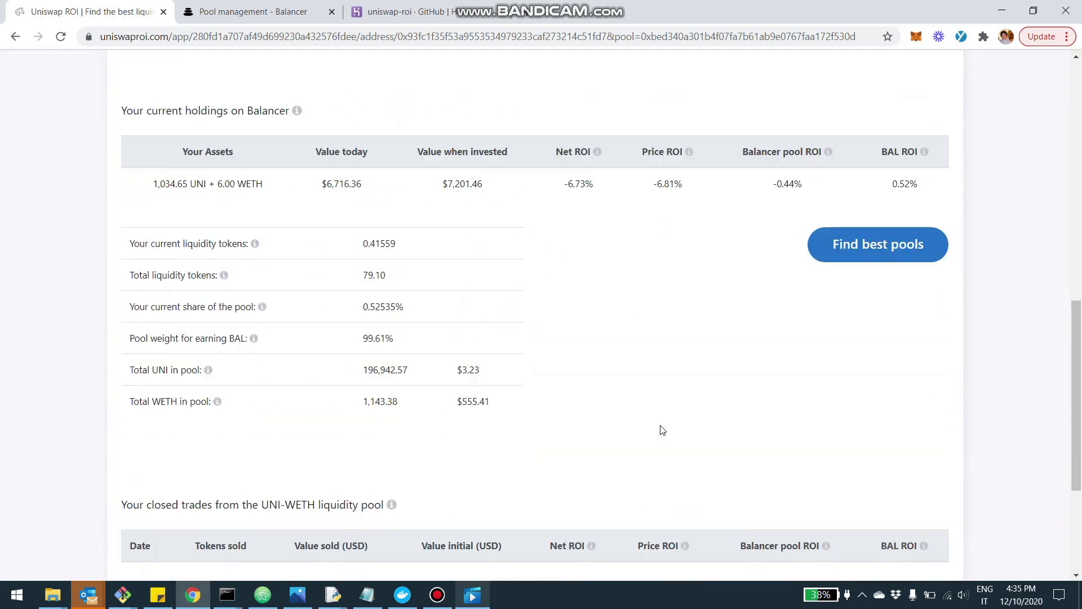
pyautogui.scroll(5, 661, 428)
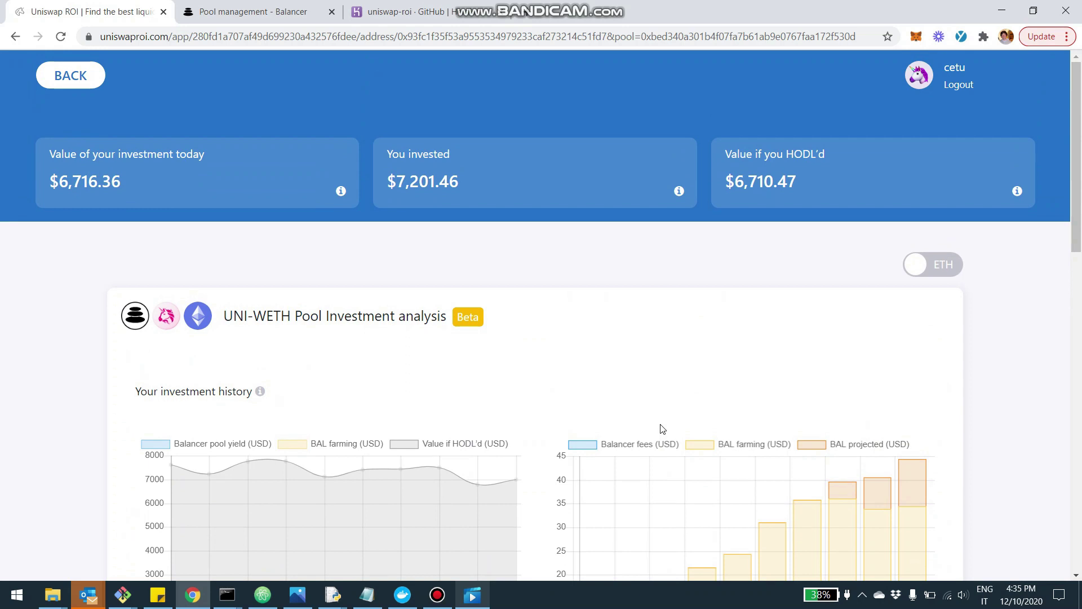